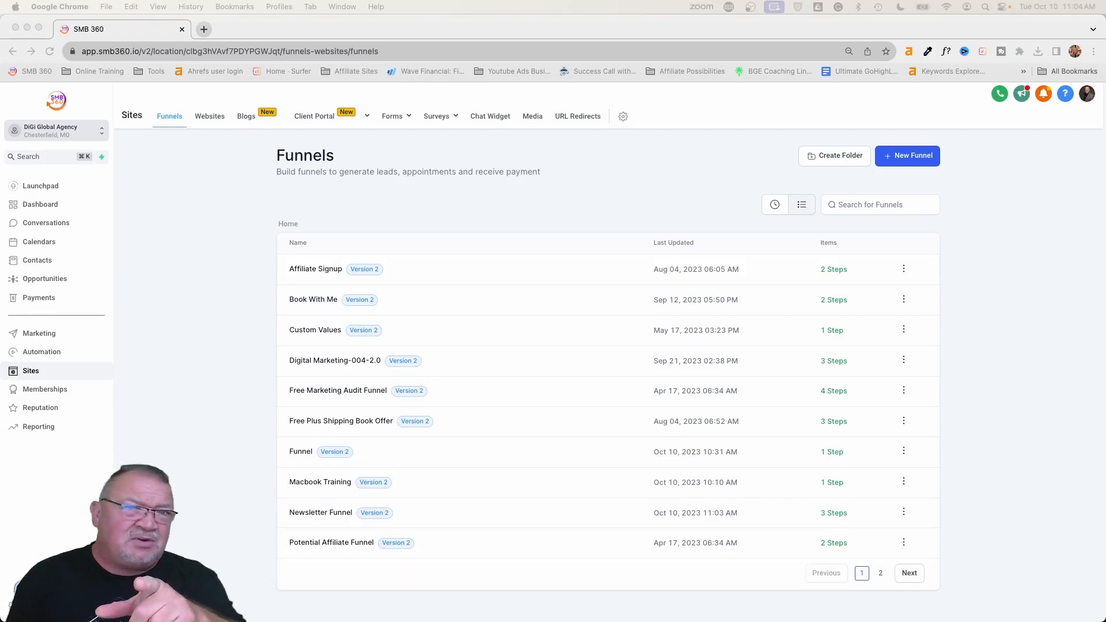
- Open the Newsletter Funnel and bring up its Home step's control page in the page builder
{"action": "left_click", "coordinate": [393, 493]}
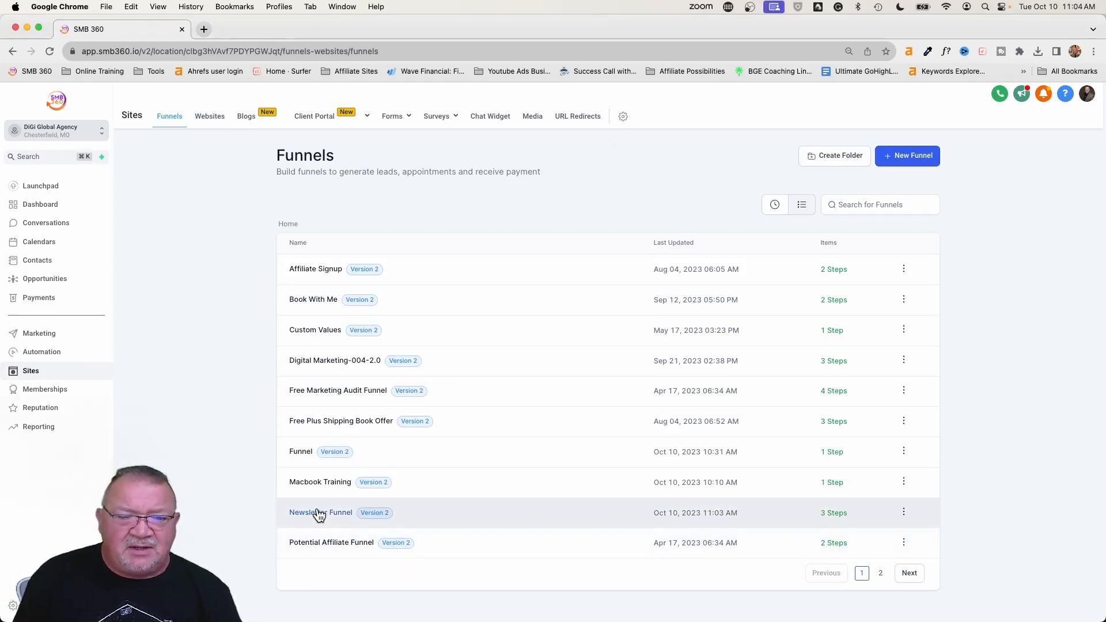
{"action": "left_click", "coordinate": [319, 512]}
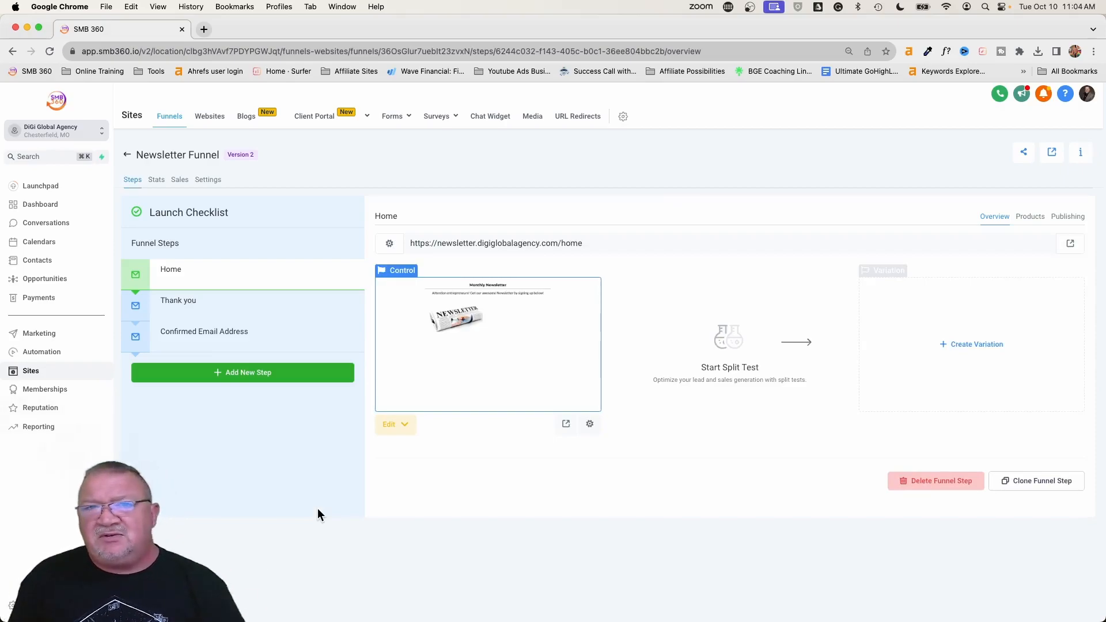
{"action": "left_click", "coordinate": [496, 344]}
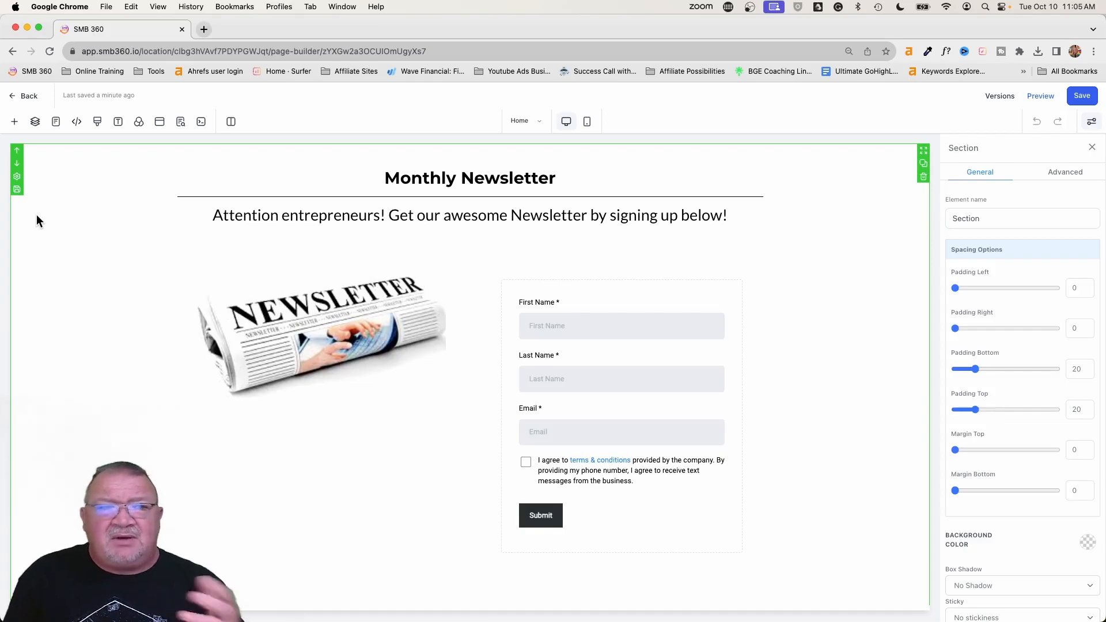
- Examine the page-level Background settings for the image URL and background color options, and close them
{"action": "left_click", "coordinate": [139, 122]}
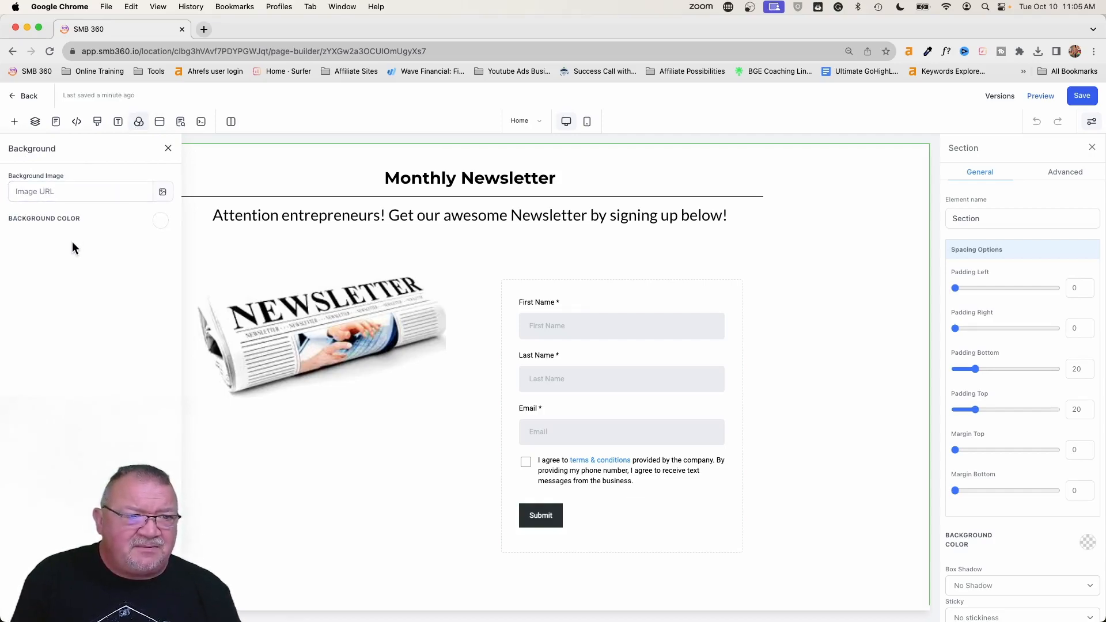
{"action": "scroll", "coordinate": [250, 257], "scroll_direction": "up", "scroll_amount": 5}
{"action": "scroll", "coordinate": [250, 257], "scroll_direction": "left", "scroll_amount": 2}
{"action": "scroll", "coordinate": [250, 257], "scroll_direction": "left", "scroll_amount": 5}
{"action": "scroll", "coordinate": [250, 257], "scroll_direction": "up", "scroll_amount": 5}
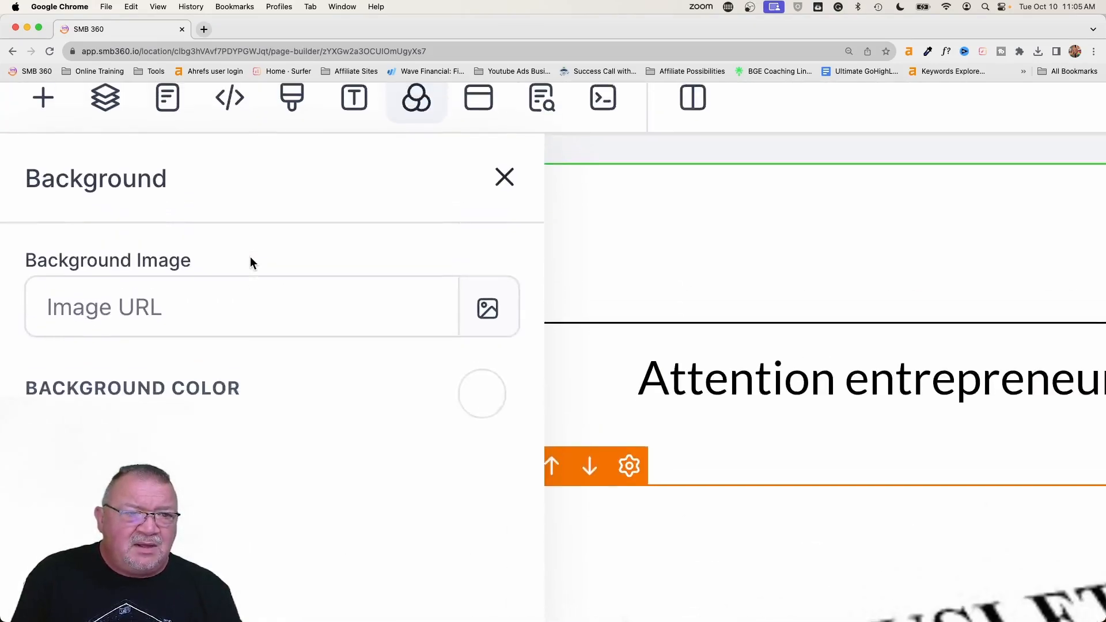
{"action": "left_click", "coordinate": [157, 354]}
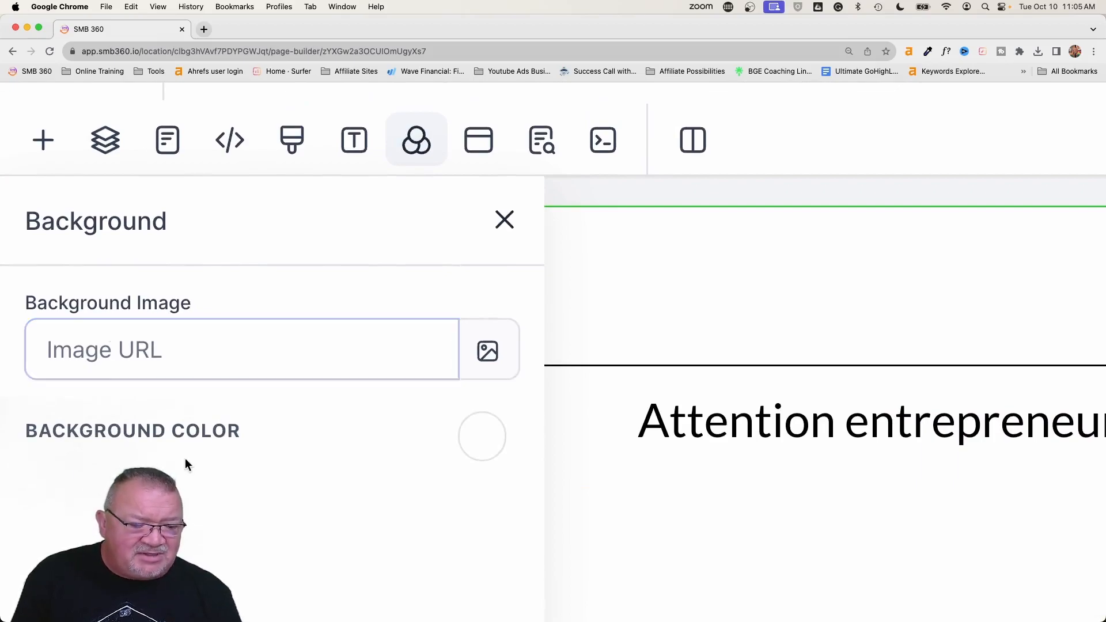
{"action": "left_click", "coordinate": [506, 223]}
- Set the section's BG Media Type to Video and pick the woman-on-bicycle clip from the media library as its background
{"action": "scroll", "coordinate": [508, 228], "scroll_direction": "down", "scroll_amount": 5}
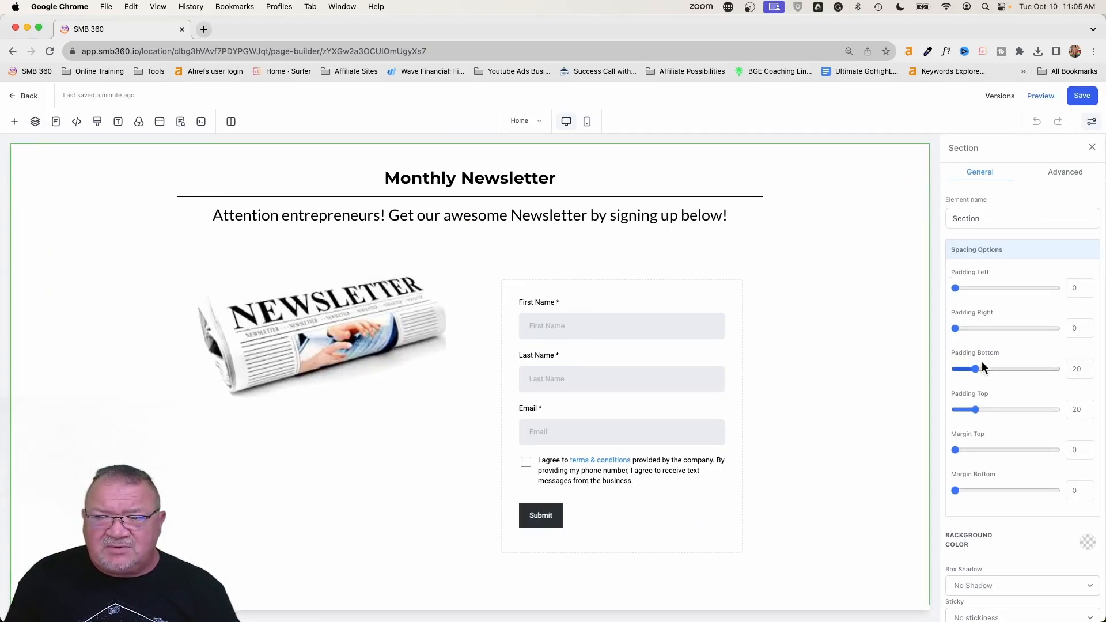
{"action": "scroll", "coordinate": [1014, 378], "scroll_direction": "down", "scroll_amount": 3}
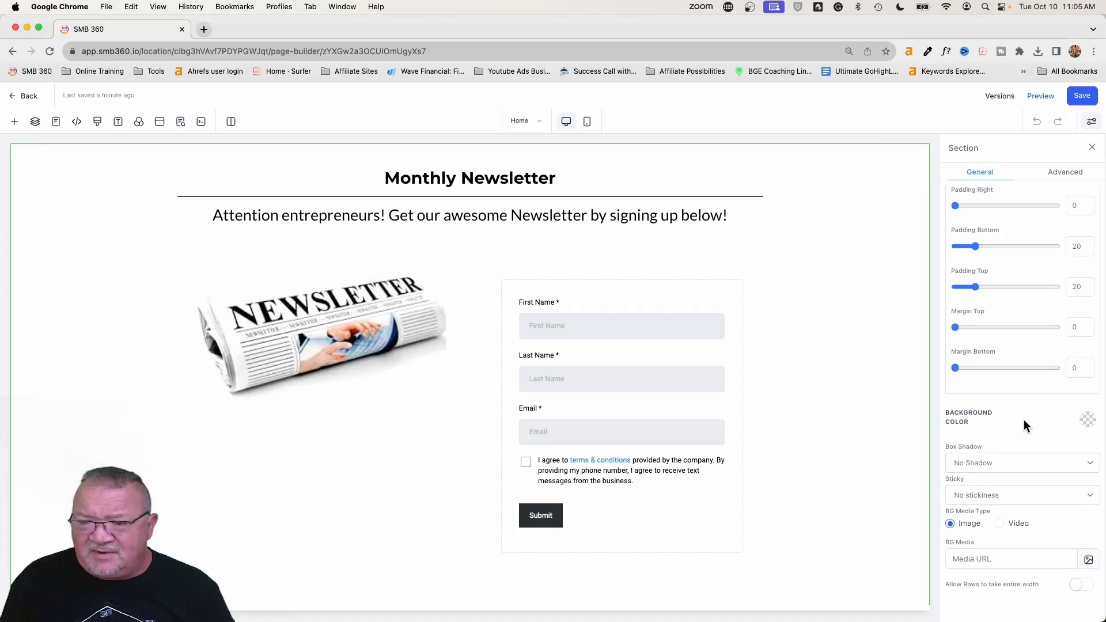
{"action": "scroll", "coordinate": [1022, 418], "scroll_direction": "up", "scroll_amount": 5}
{"action": "scroll", "coordinate": [1022, 419], "scroll_direction": "right", "scroll_amount": 2}
{"action": "scroll", "coordinate": [1022, 418], "scroll_direction": "down", "scroll_amount": 5}
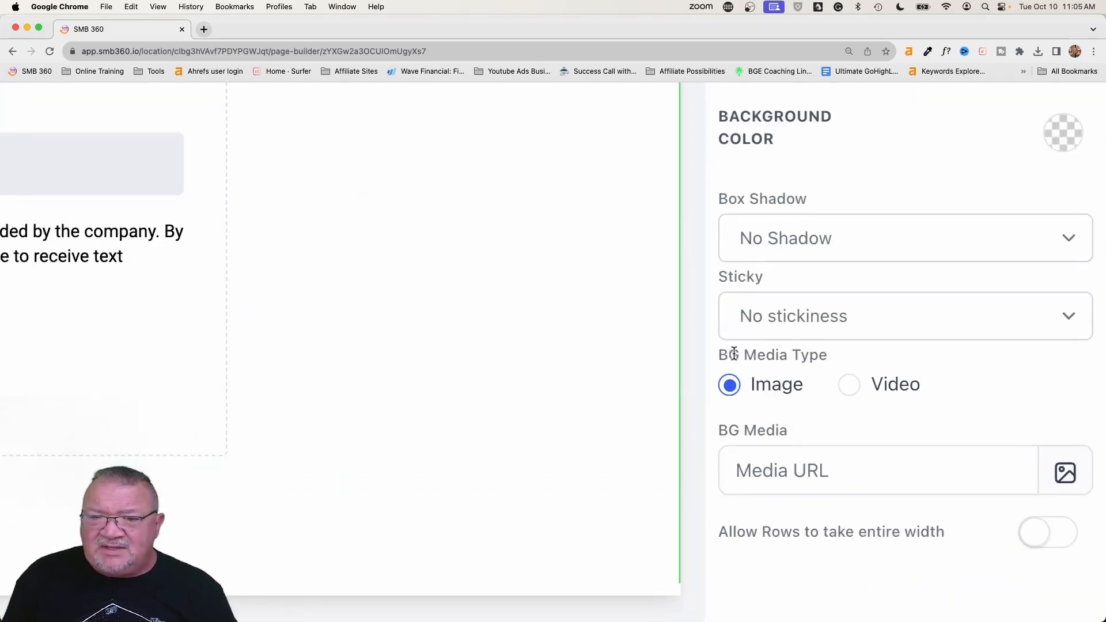
{"action": "left_click_drag", "start_coordinate": [718, 353], "coordinate": [858, 363]}
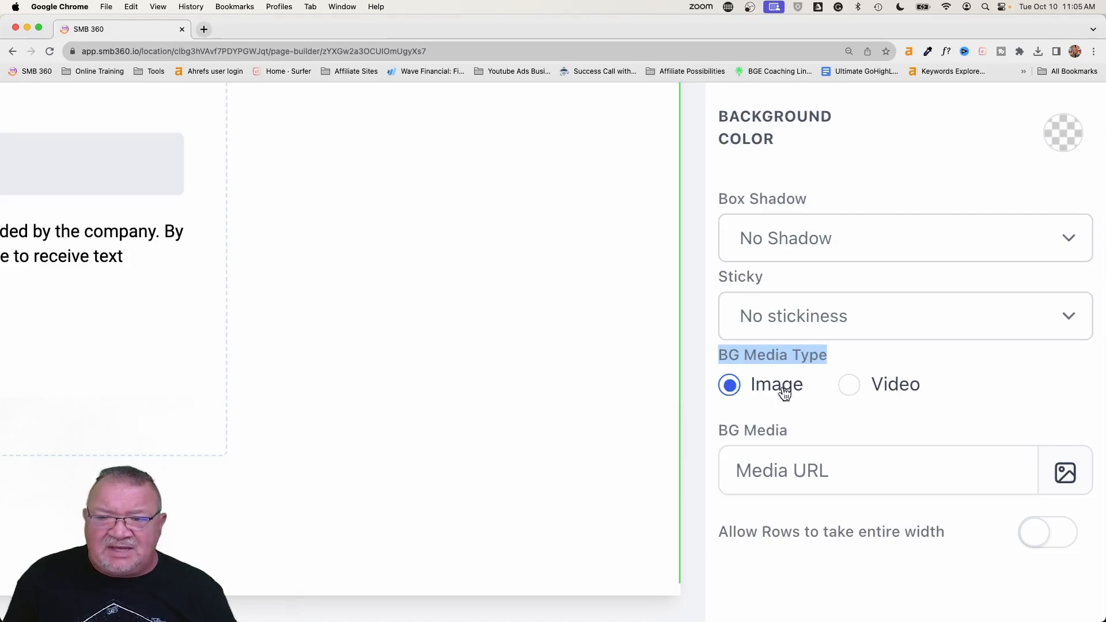
{"action": "left_click", "coordinate": [850, 385]}
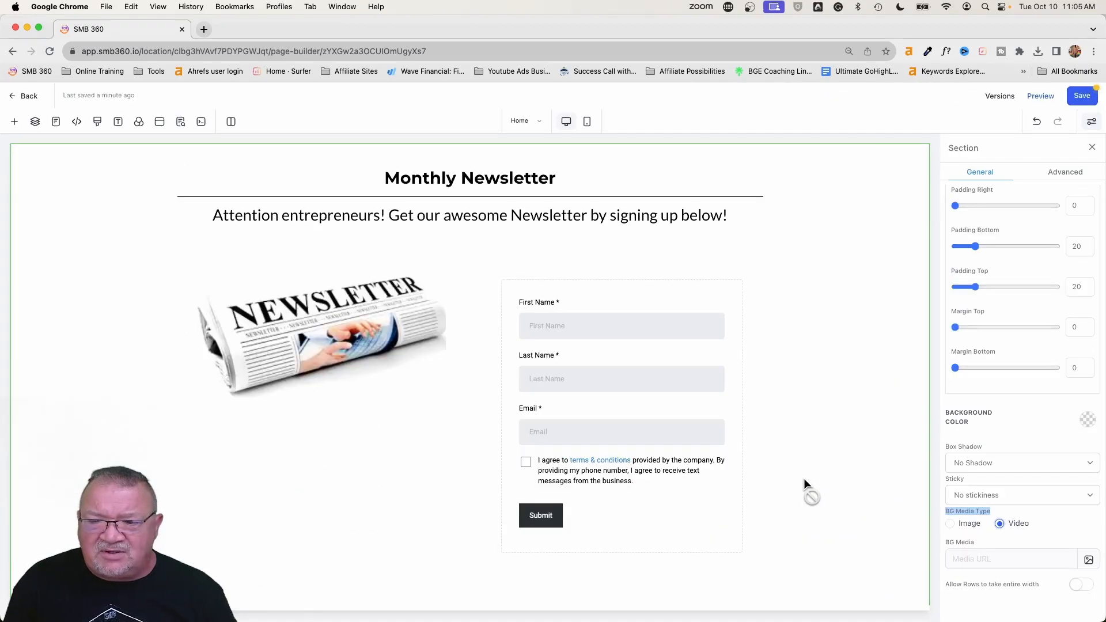
{"action": "left_click", "coordinate": [1089, 560]}
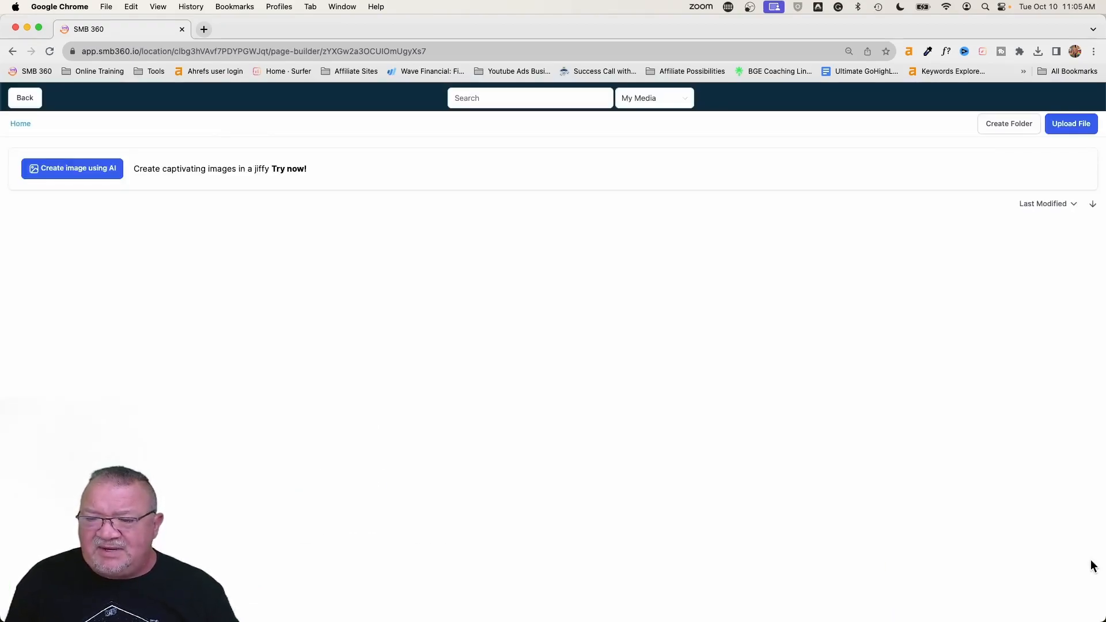
{"action": "left_click", "coordinate": [121, 311]}
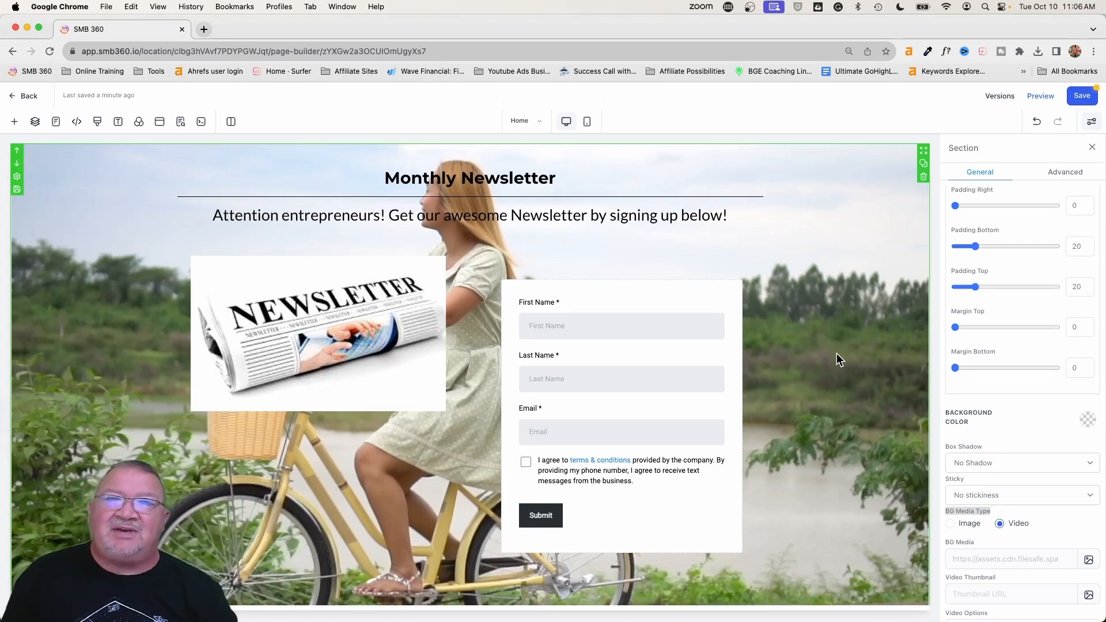
- Save the newsletter page and preview it with the background video
{"action": "scroll", "coordinate": [1026, 407], "scroll_direction": "down", "scroll_amount": 1}
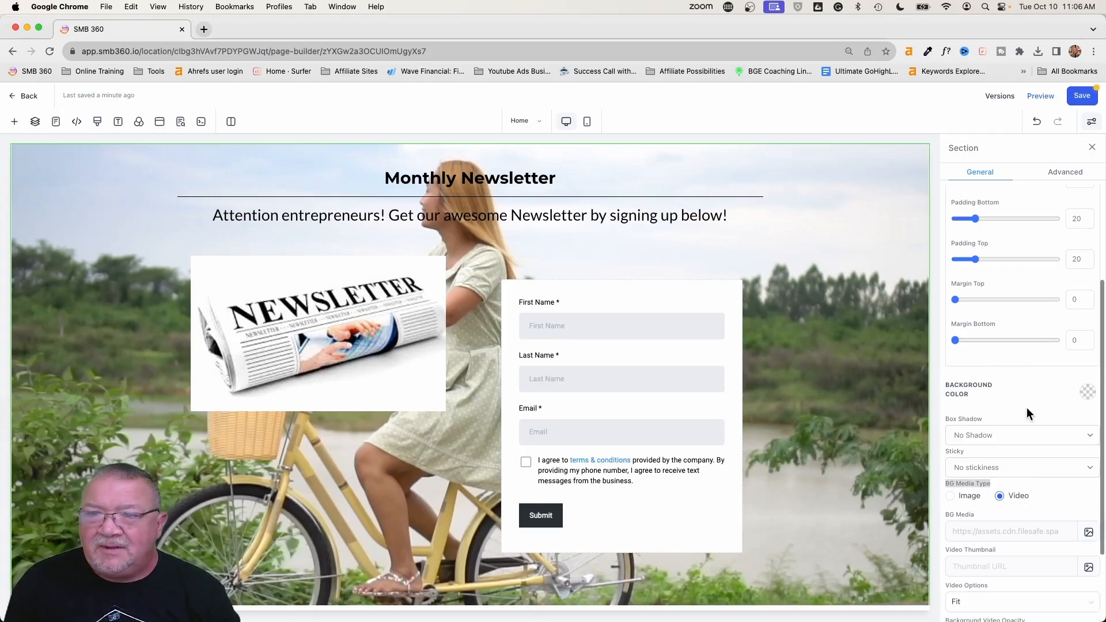
{"action": "left_click", "coordinate": [1082, 95]}
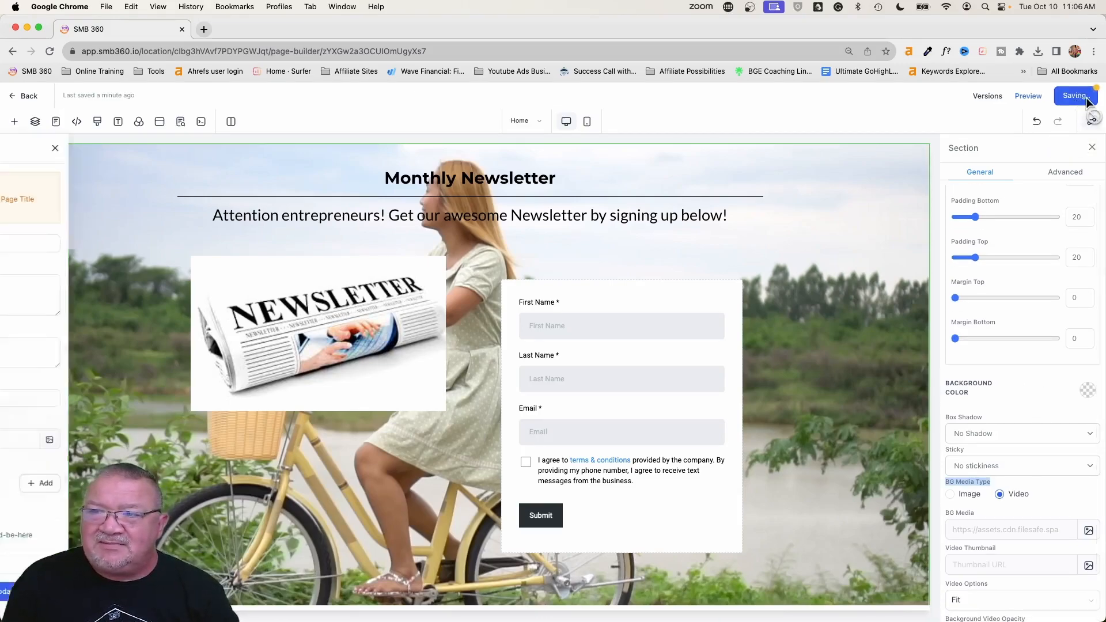
{"action": "left_click", "coordinate": [1028, 97]}
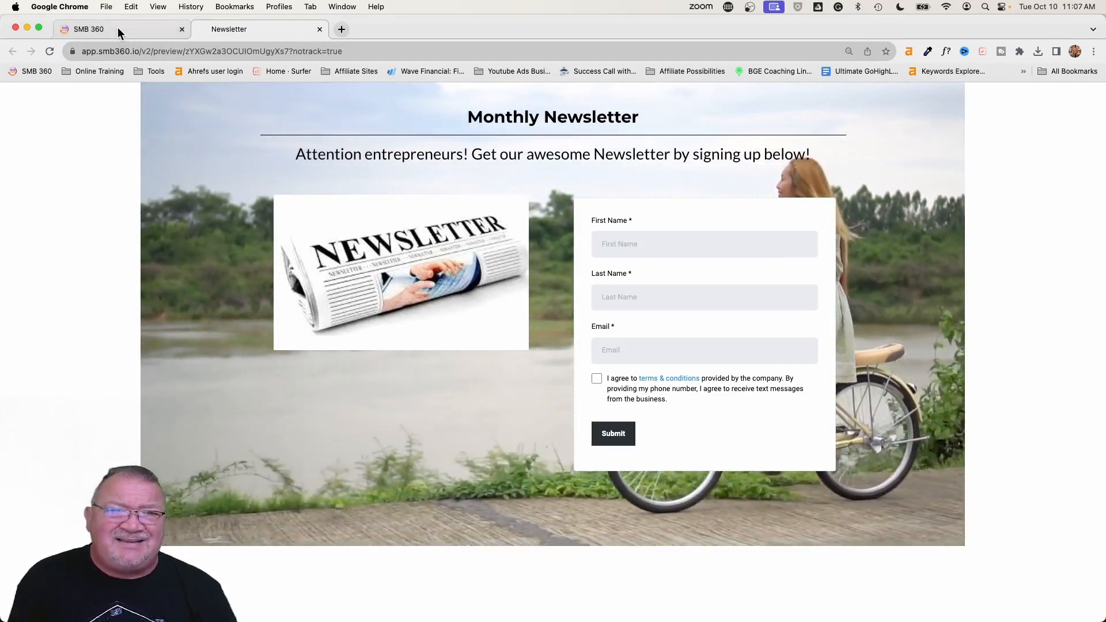
- Return to the page builder and try the Cover video option before setting it back to Fit
{"action": "left_click", "coordinate": [118, 27]}
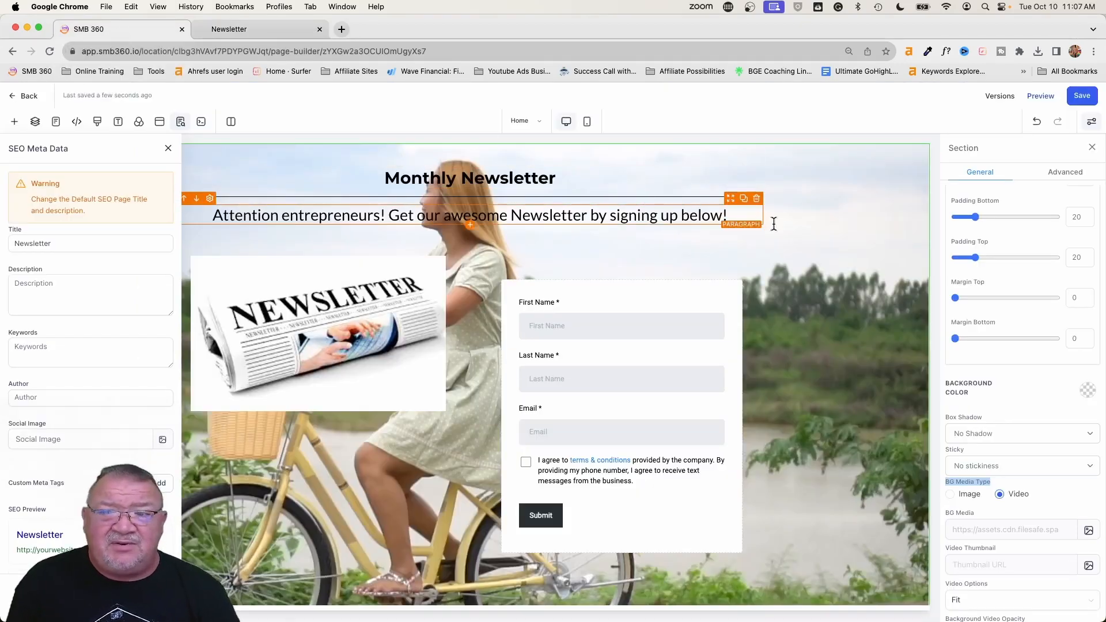
{"action": "scroll", "coordinate": [1012, 304], "scroll_direction": "down", "scroll_amount": 3}
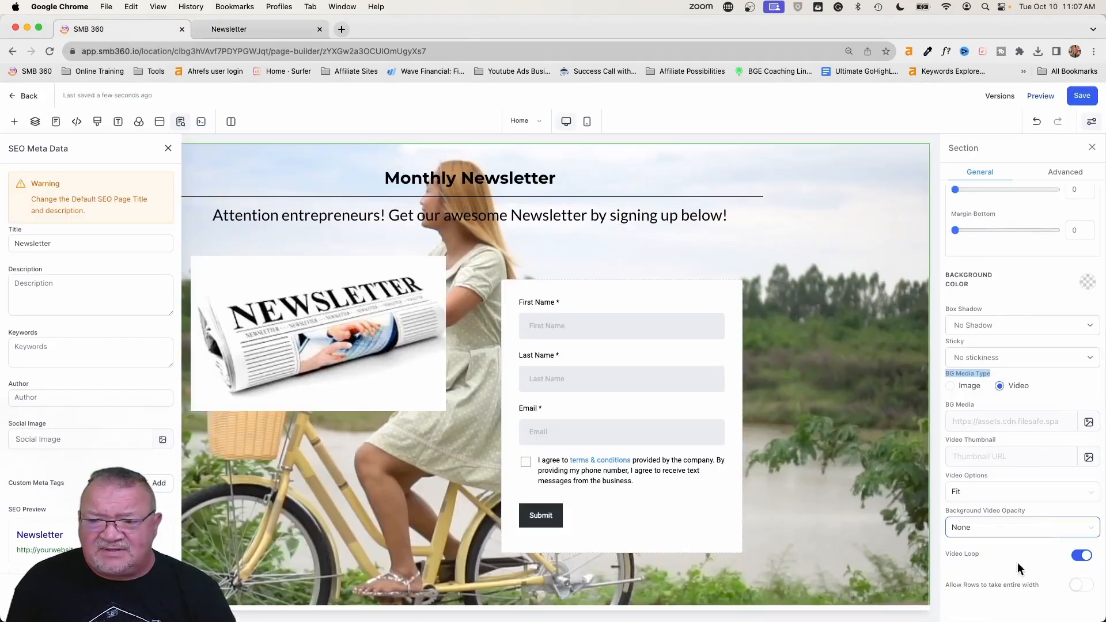
{"action": "left_click", "coordinate": [973, 493]}
{"action": "left_click", "coordinate": [972, 534]}
{"action": "left_click", "coordinate": [970, 495]}
{"action": "left_click", "coordinate": [974, 552]}
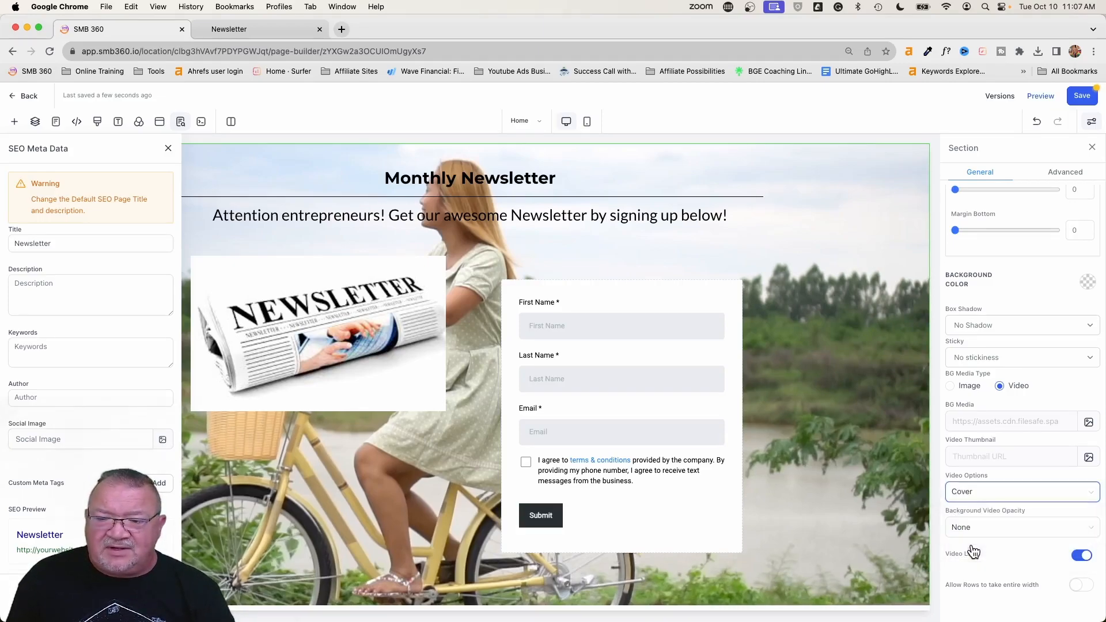
{"action": "left_click", "coordinate": [977, 498]}
{"action": "left_click", "coordinate": [973, 512]}
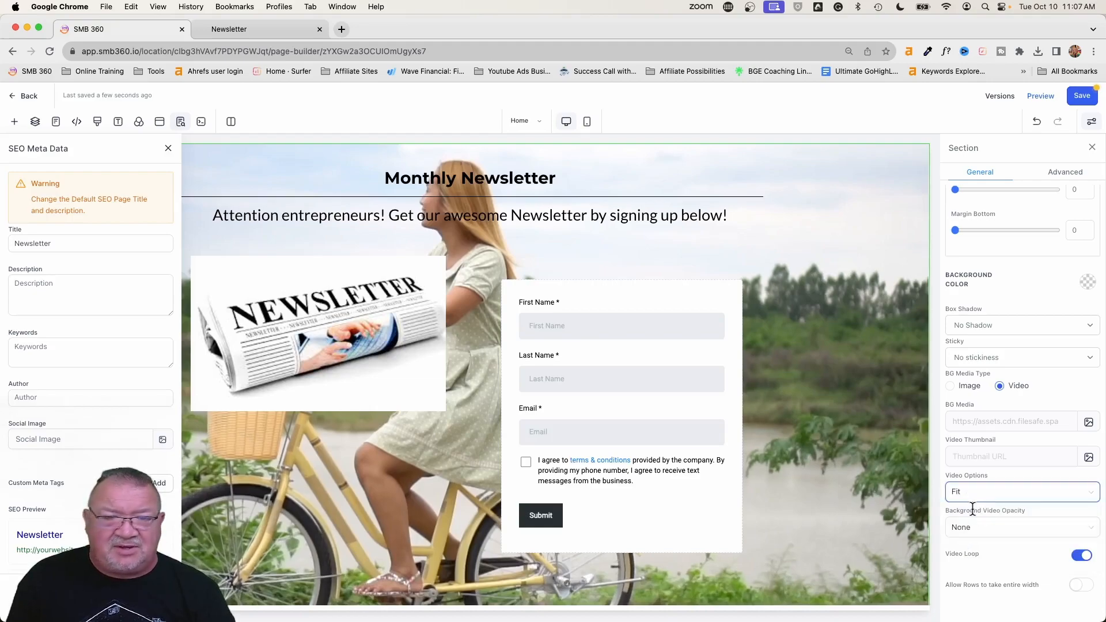
- Try the Light Fade and Half Fade opacity options on the section's background video
{"action": "left_click", "coordinate": [985, 533]}
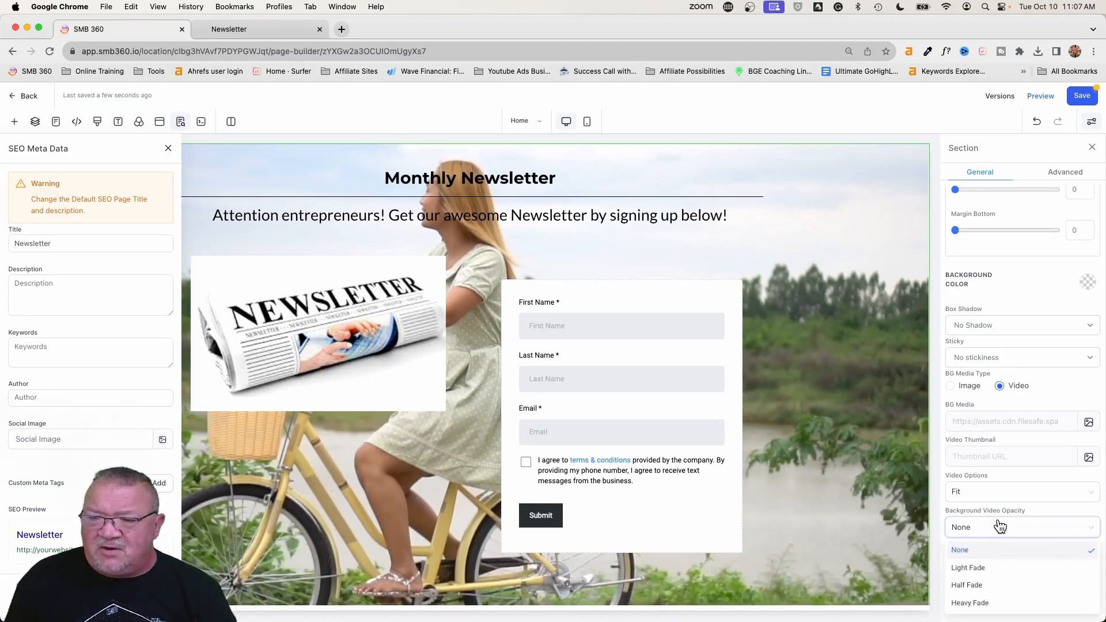
{"action": "left_click", "coordinate": [979, 567]}
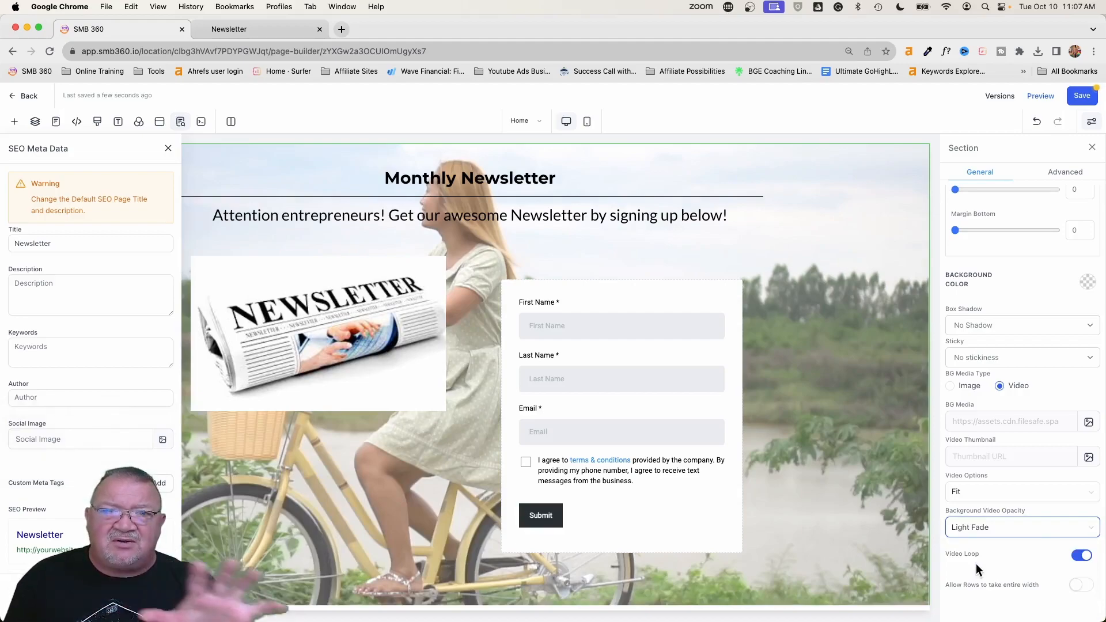
{"action": "left_click", "coordinate": [972, 527]}
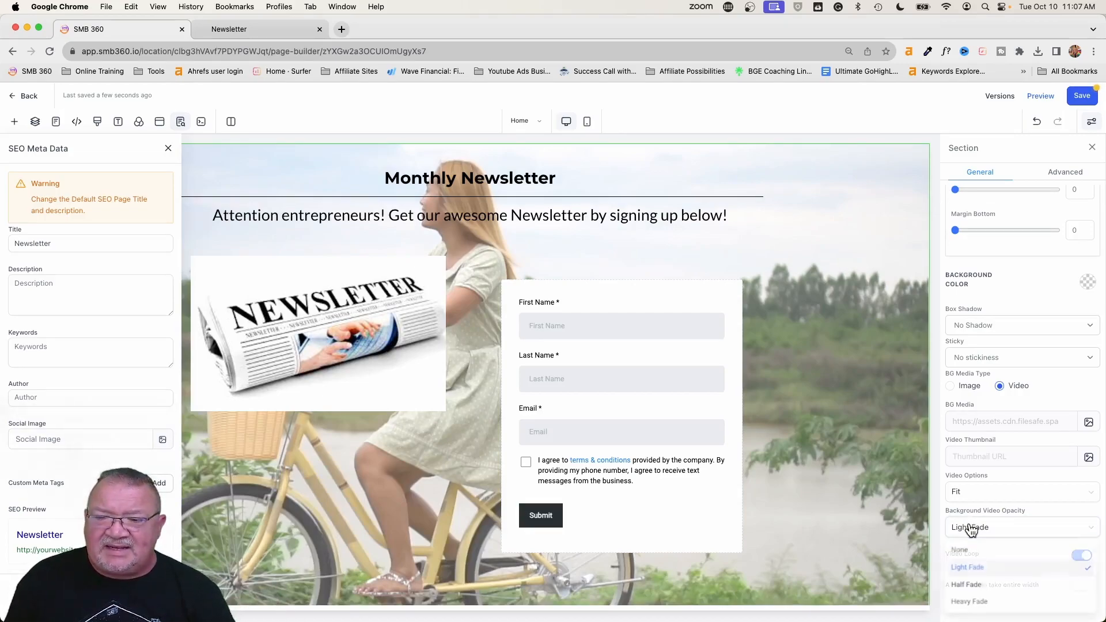
{"action": "left_click", "coordinate": [973, 585]}
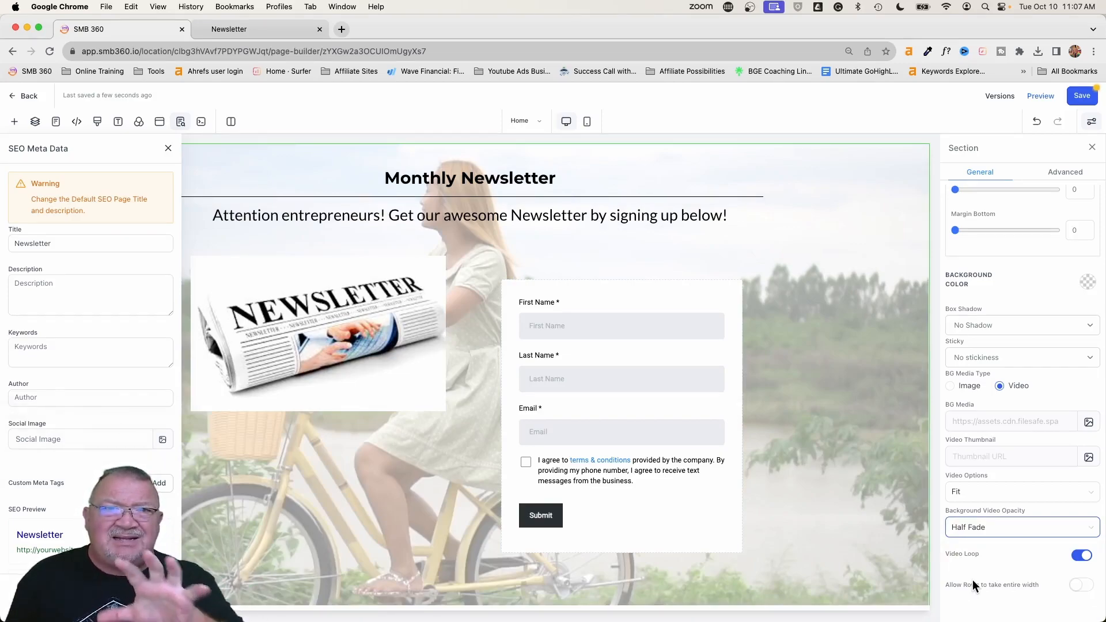
- Set the Background Video Opacity to Heavy Fade and save the page
{"action": "left_click", "coordinate": [973, 527]}
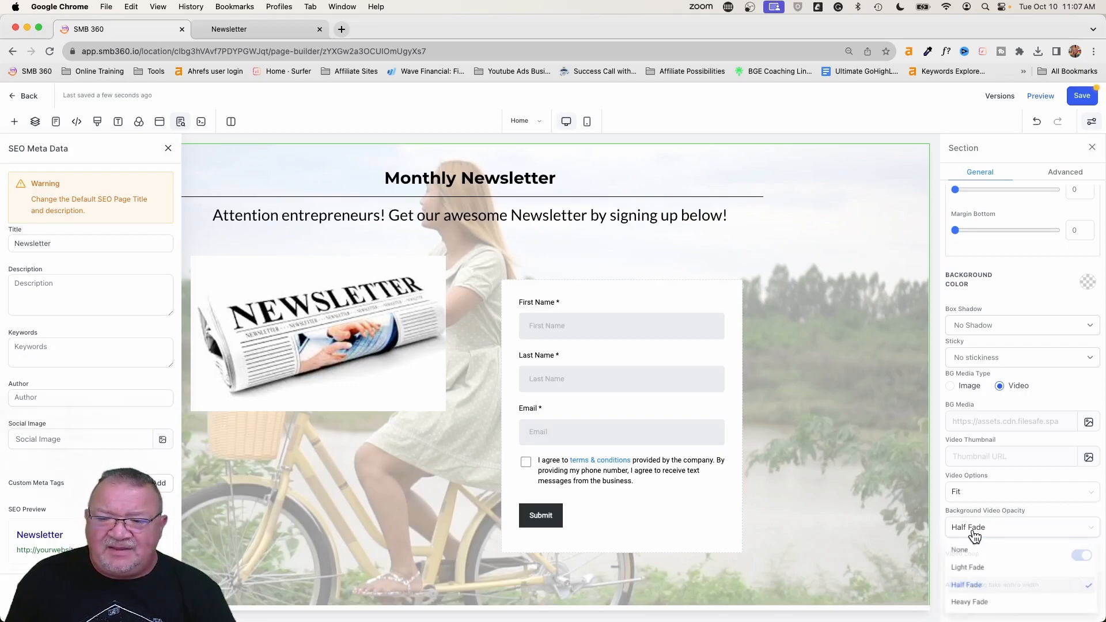
{"action": "left_click", "coordinate": [982, 609]}
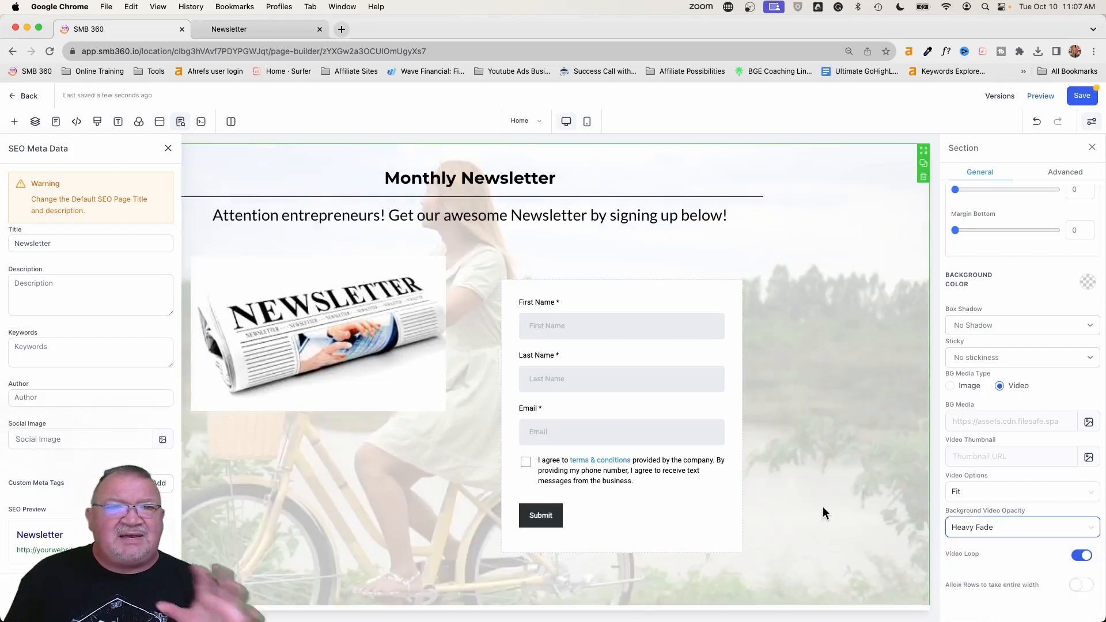
{"action": "left_click", "coordinate": [1081, 96]}
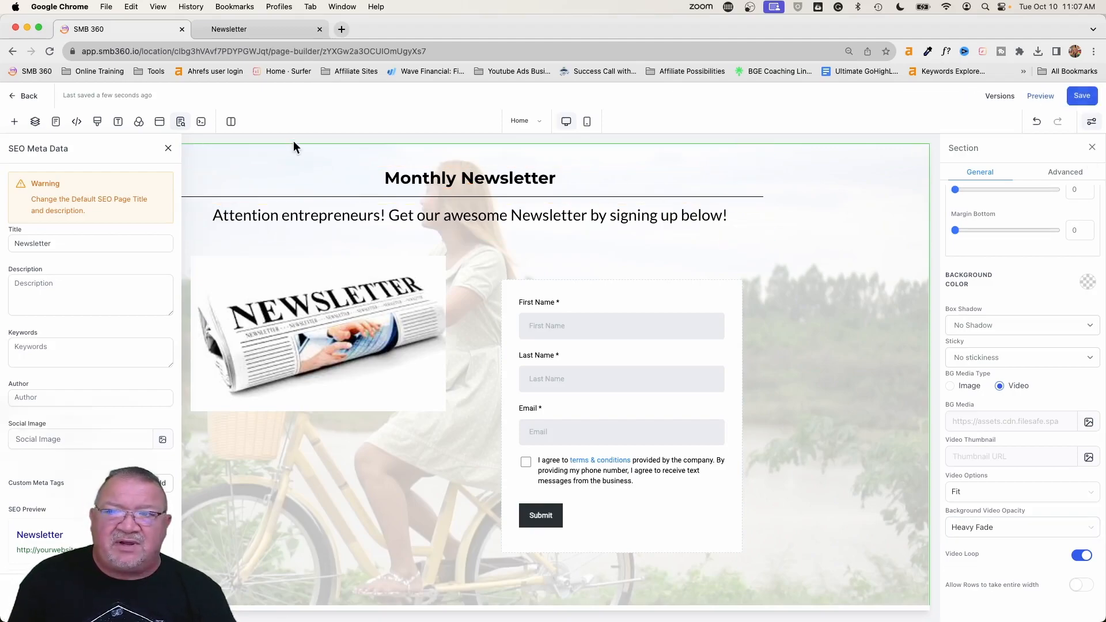
- Reload the open newsletter preview to check the background video with the saved fade
{"action": "left_click", "coordinate": [221, 30]}
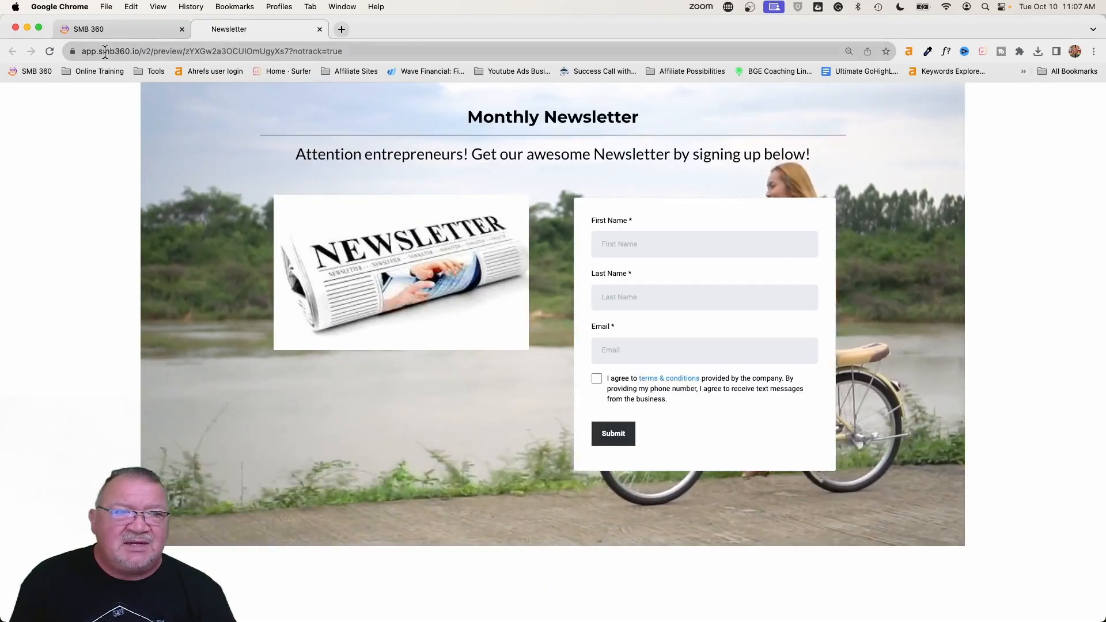
{"action": "left_click", "coordinate": [50, 52]}
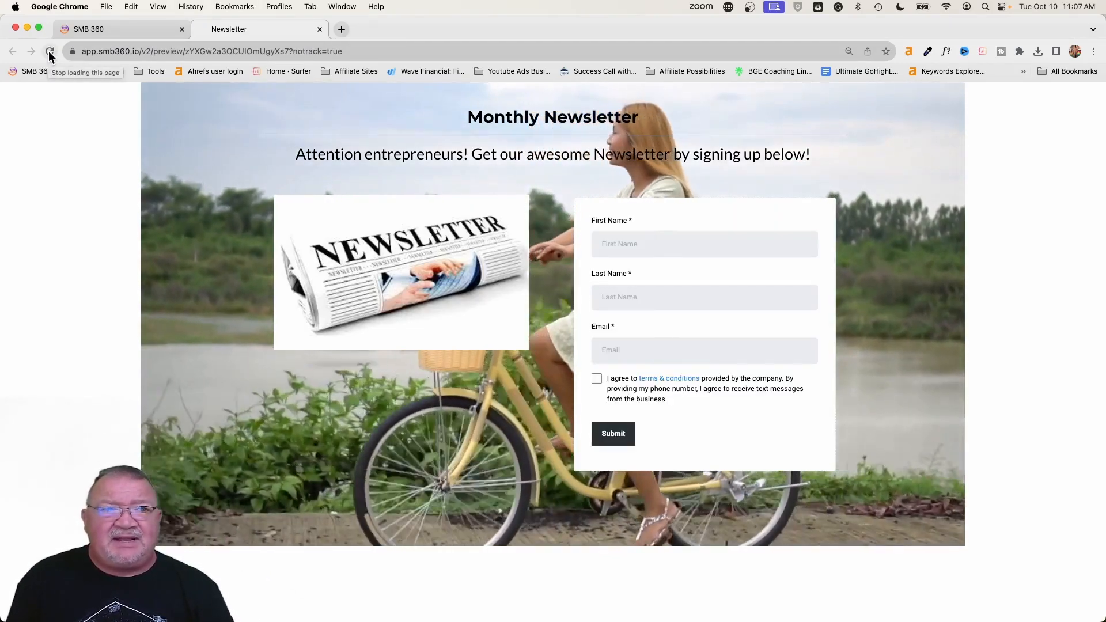
{"action": "left_click", "coordinate": [51, 52]}
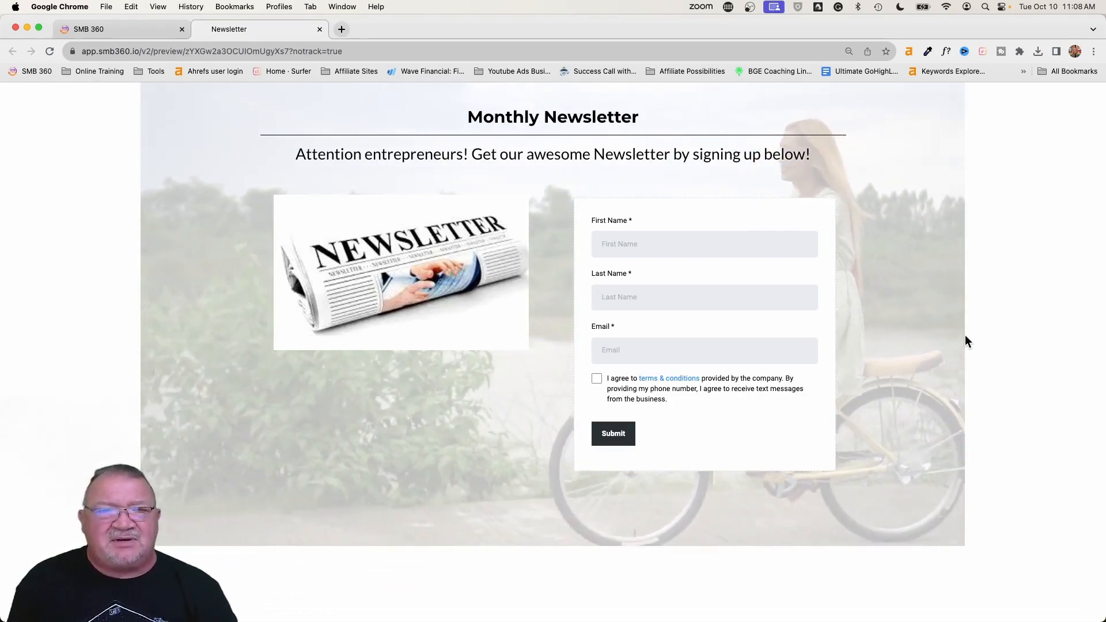
- Examine the section's Video Loop and row width options in the page builder, and close the SEO Meta Data settings
{"action": "left_click", "coordinate": [160, 30]}
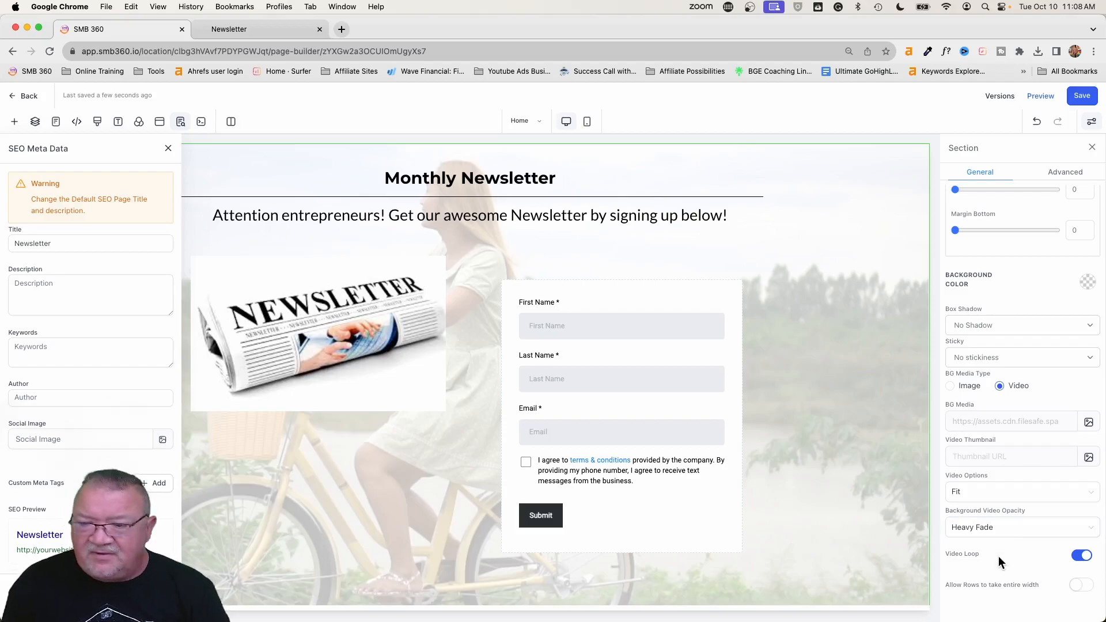
{"action": "scroll", "coordinate": [998, 556], "scroll_direction": "up", "scroll_amount": 5}
{"action": "scroll", "coordinate": [998, 556], "scroll_direction": "right", "scroll_amount": 4}
{"action": "scroll", "coordinate": [1004, 571], "scroll_direction": "down", "scroll_amount": 2}
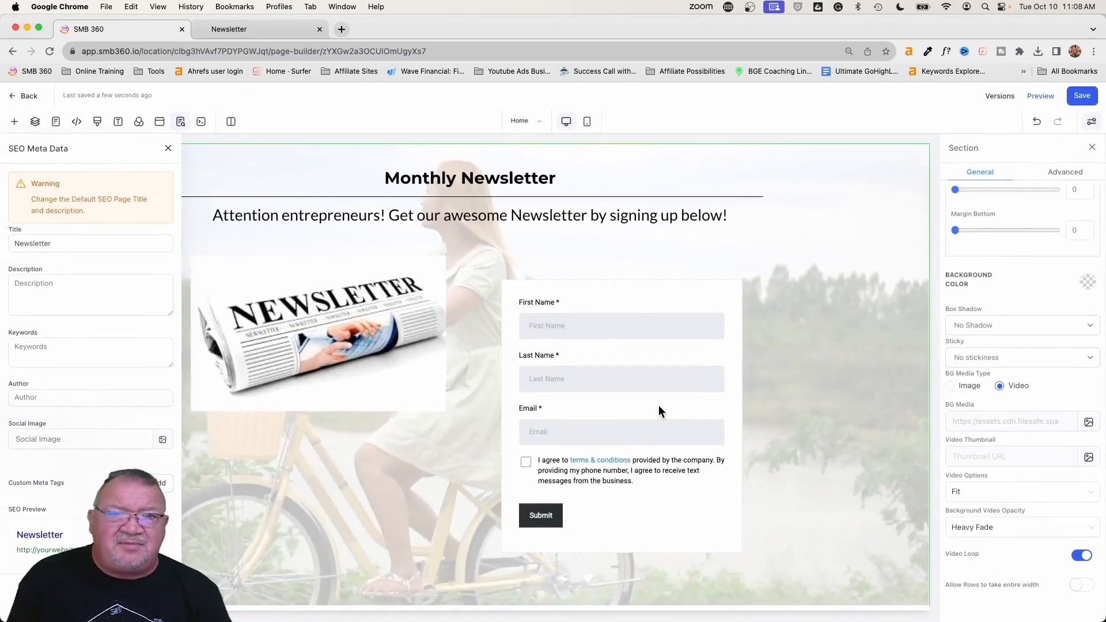
{"action": "left_click", "coordinate": [168, 148]}
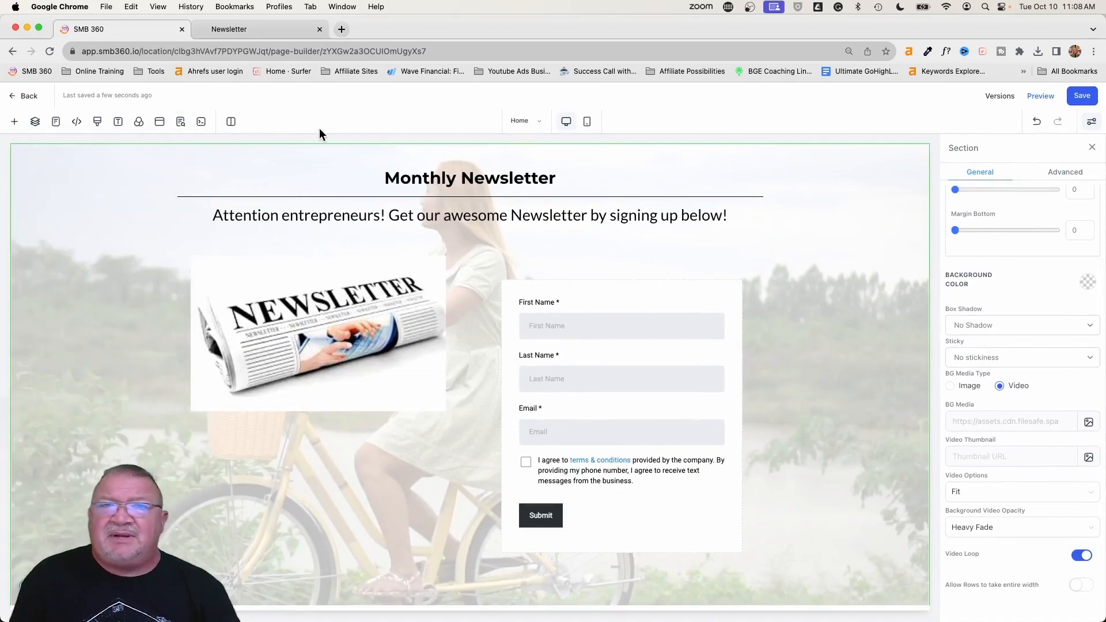